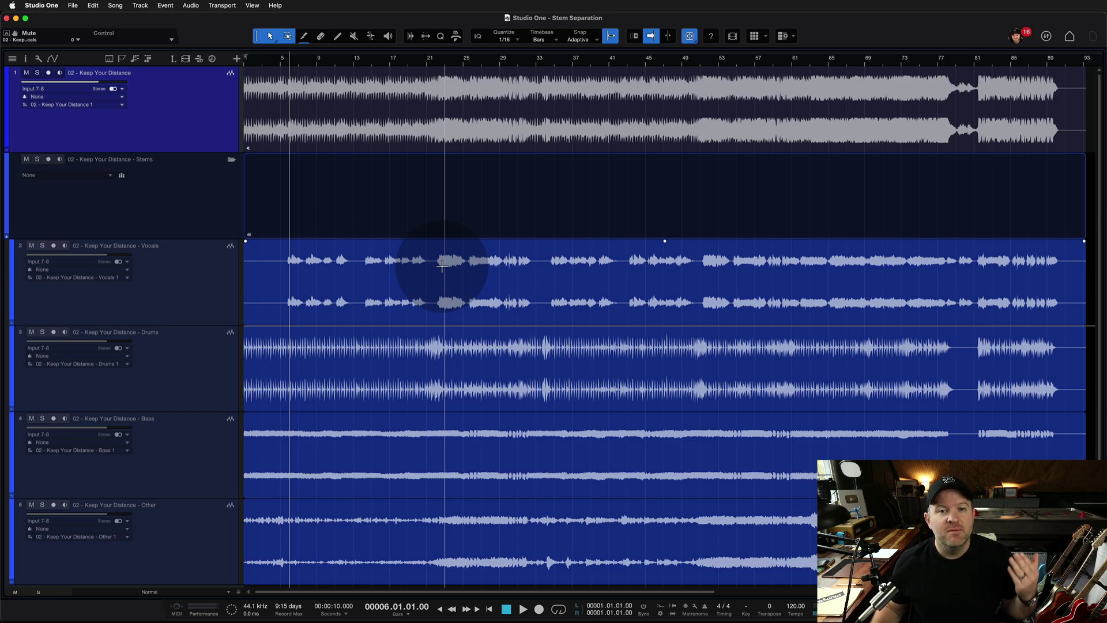
# Solo the original full-mix track, play it back, then clear the solo
pyautogui.click(38, 73)
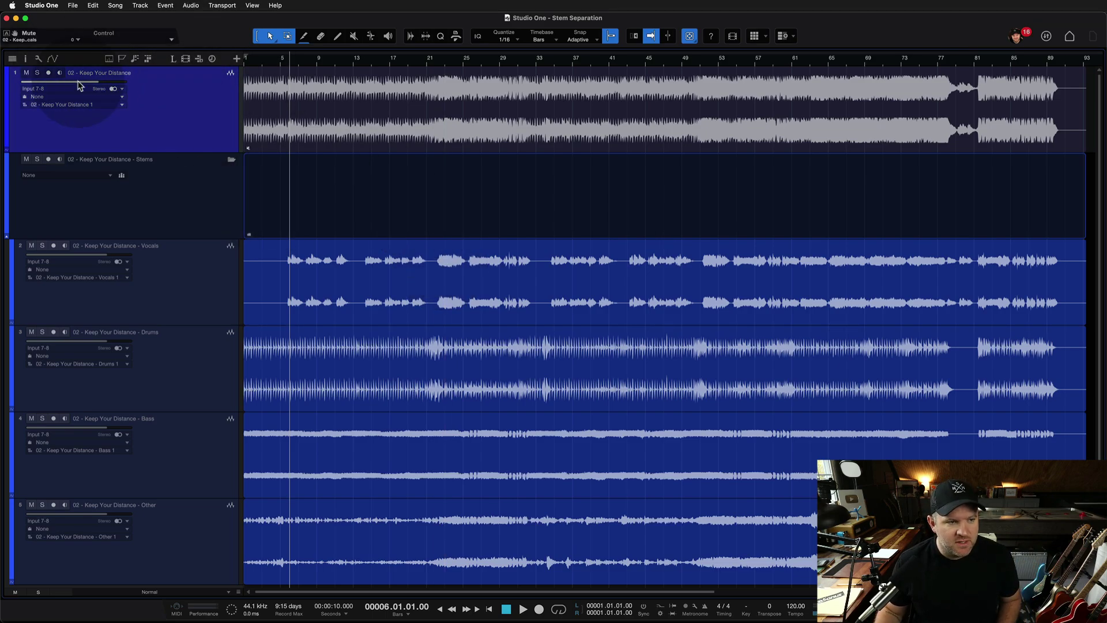
pyautogui.click(38, 74)
pyautogui.scroll(5, 270, 118)
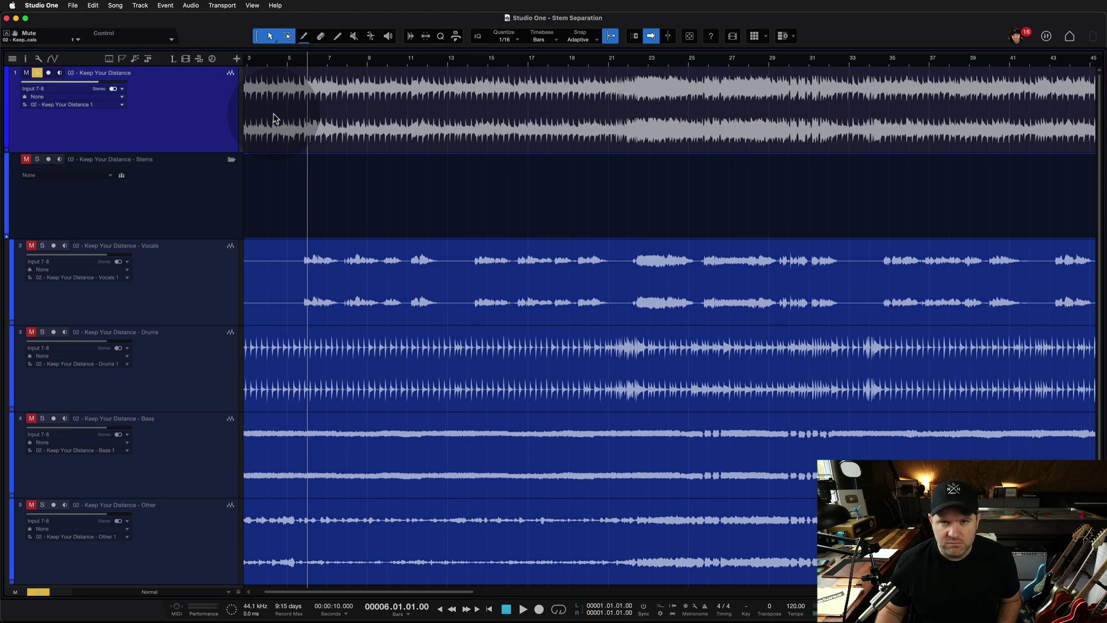
pyautogui.press('space')
pyautogui.click(270, 117)
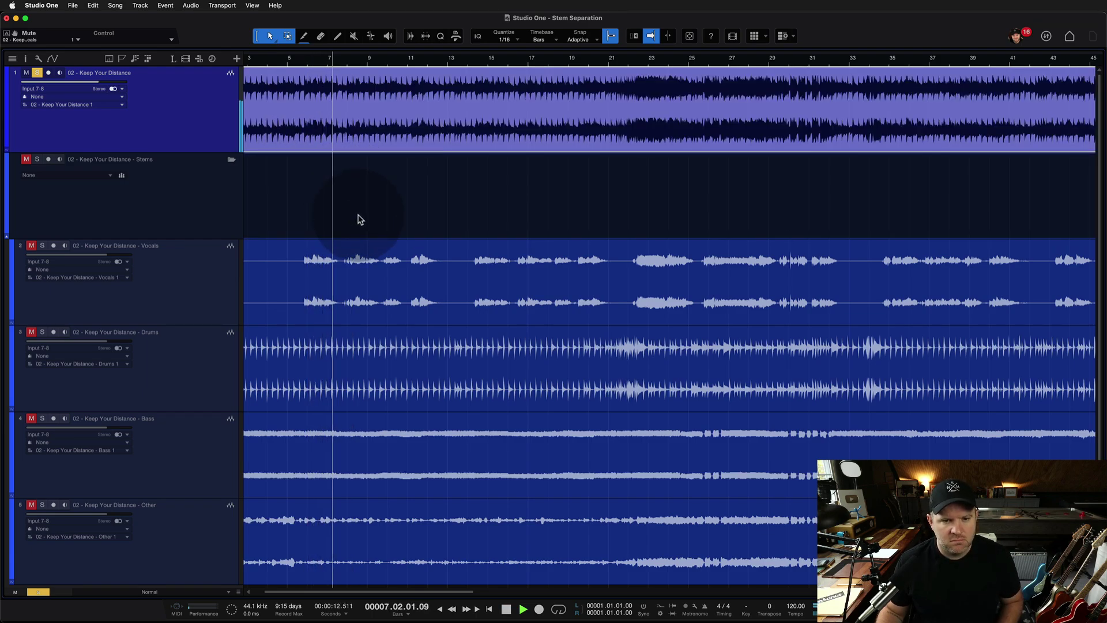
pyautogui.press('space')
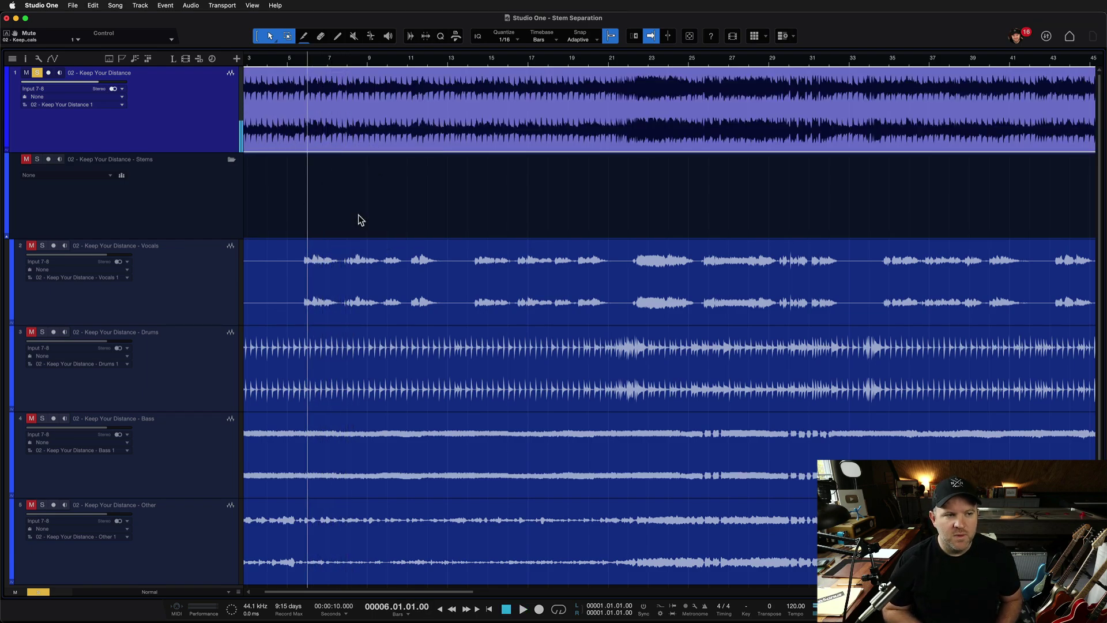
pyautogui.press('s')
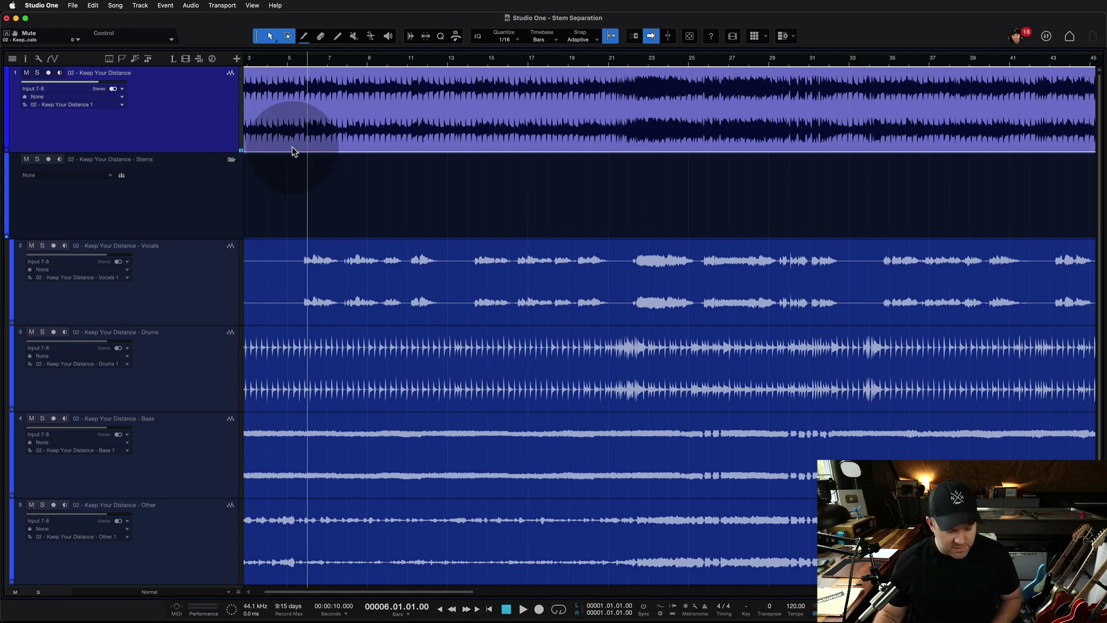
pyautogui.click(293, 151)
# Solo the Drums, Bass and Other stems and play the song without vocals
pyautogui.click(217, 301)
pyautogui.scroll(-1, 334, 296)
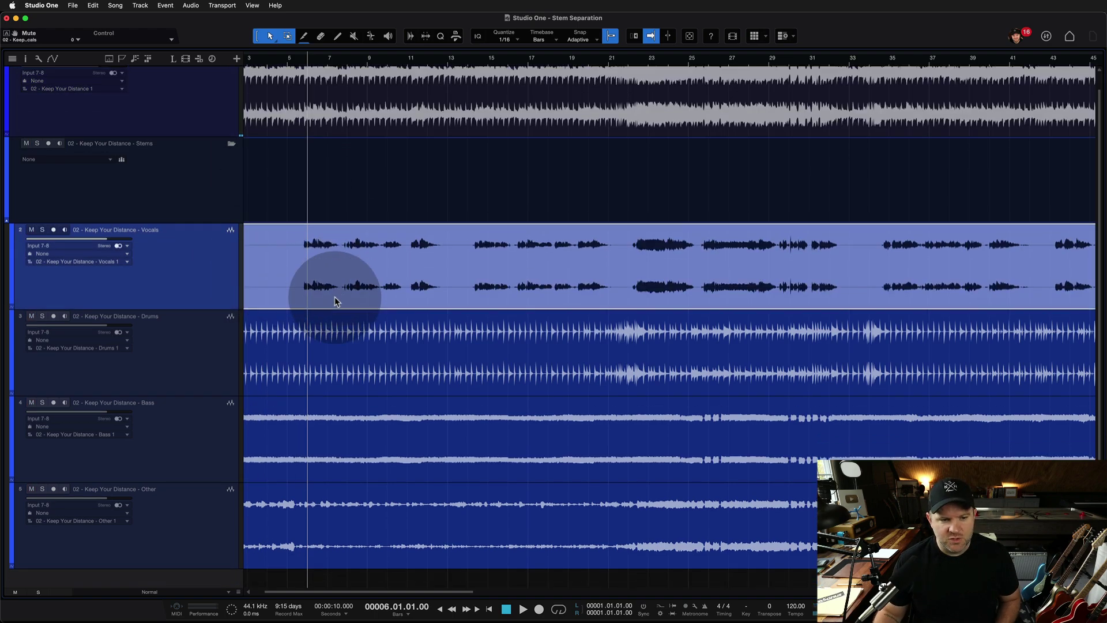
pyautogui.click(218, 351)
pyautogui.click(196, 545)
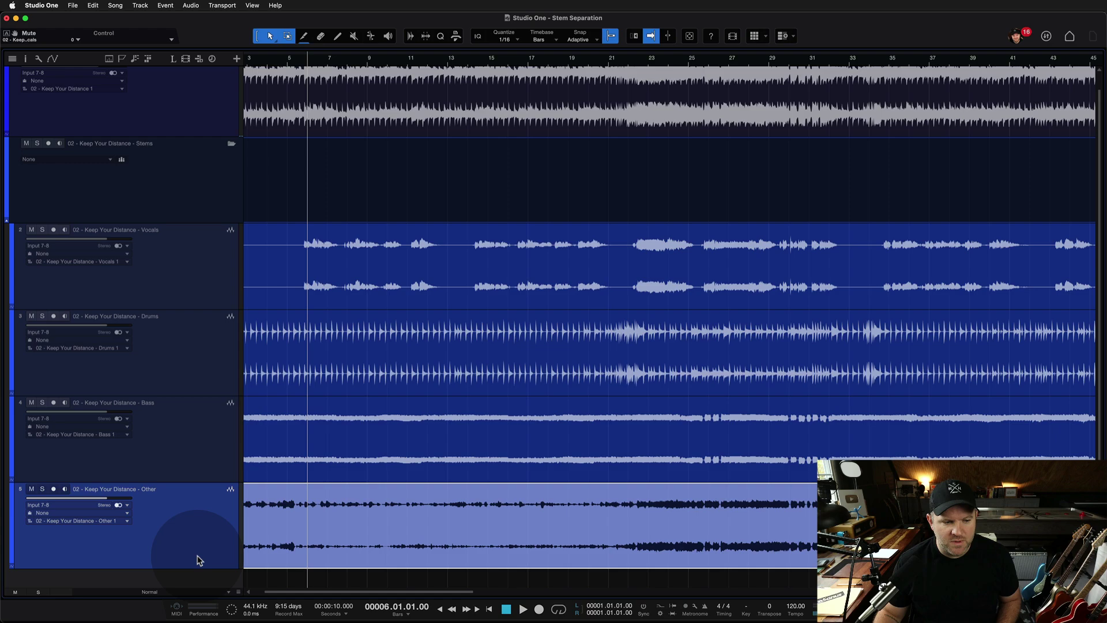
pyautogui.keyDown('shift'); pyautogui.click(206, 371); pyautogui.keyUp('shift')
pyautogui.press('s')
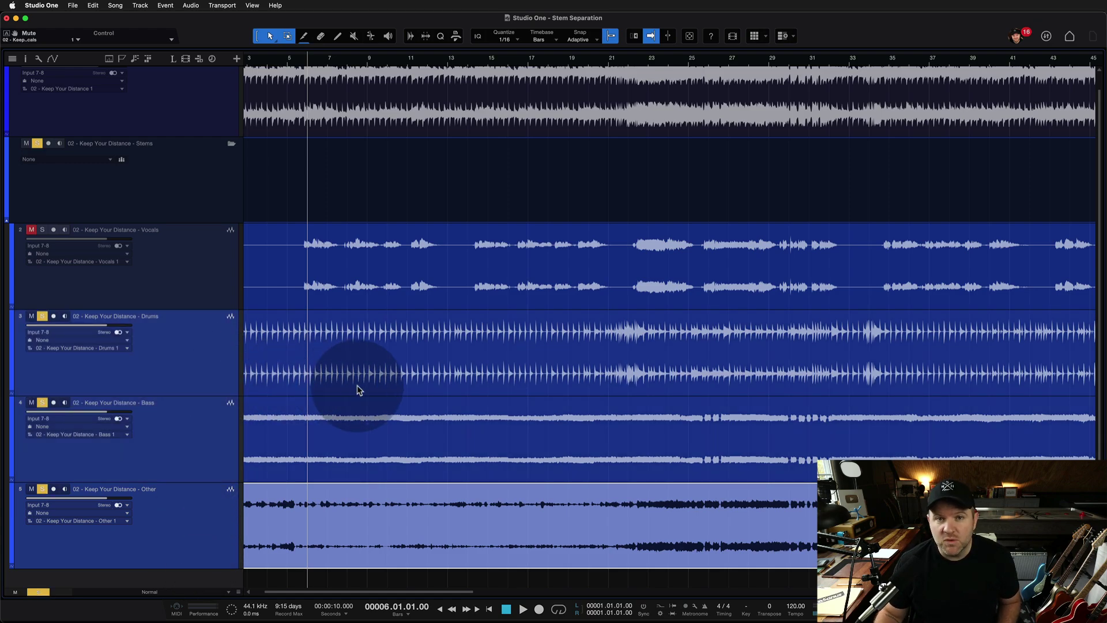
pyautogui.press('space')
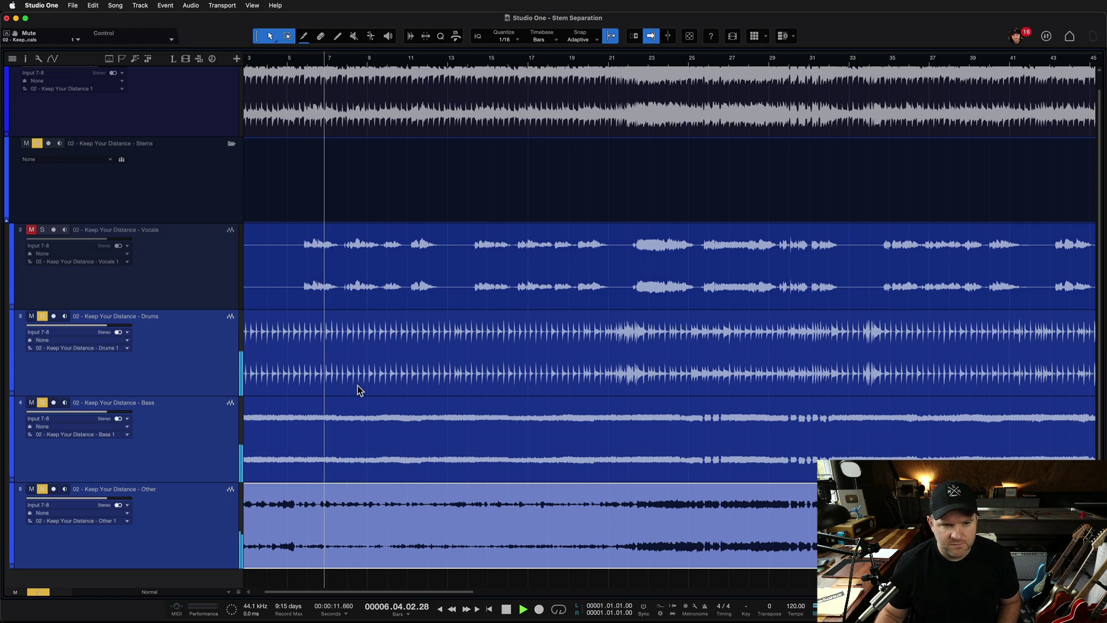
pyautogui.press('space')
# Mute the Bass stem, then the Other stem, playing back after each to hear fewer parts
pyautogui.click(214, 427)
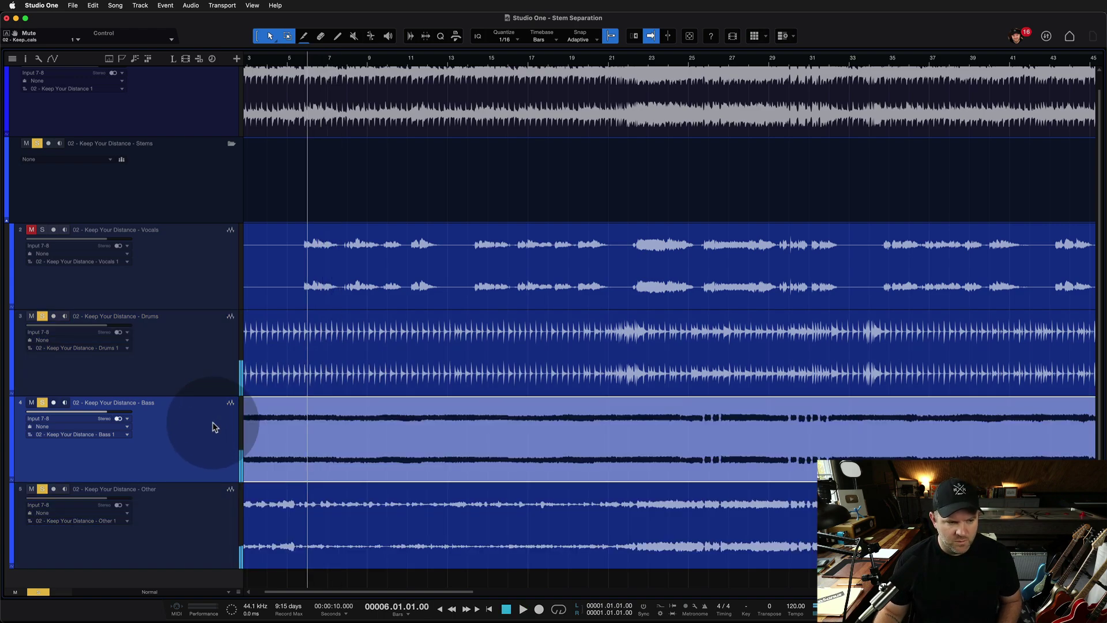
pyautogui.click(32, 403)
pyautogui.press('space')
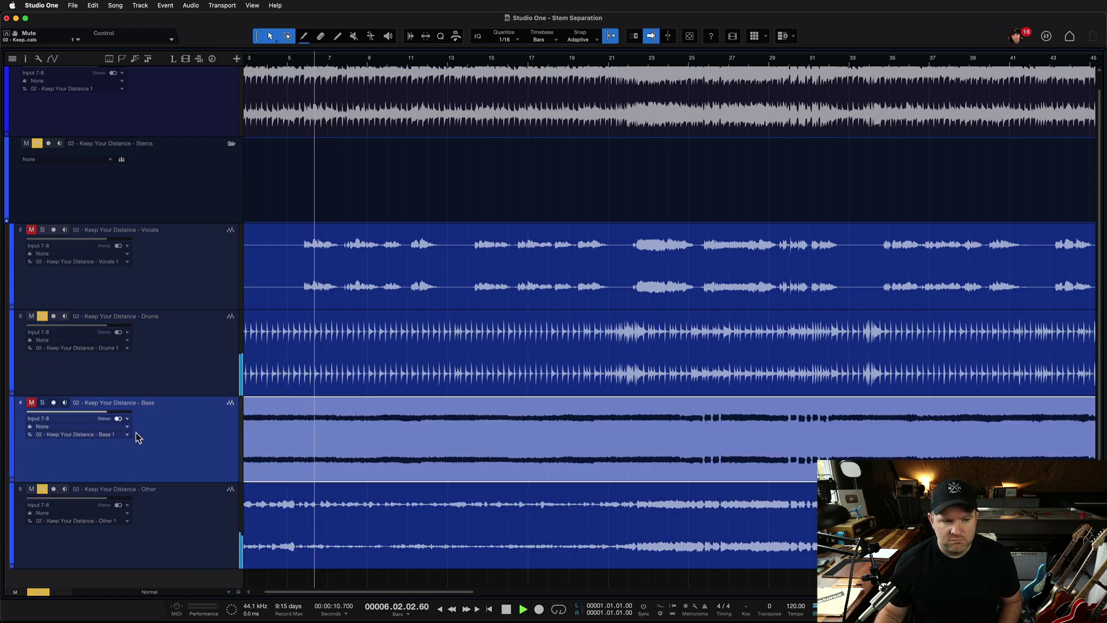
pyautogui.press('space')
pyautogui.click(31, 489)
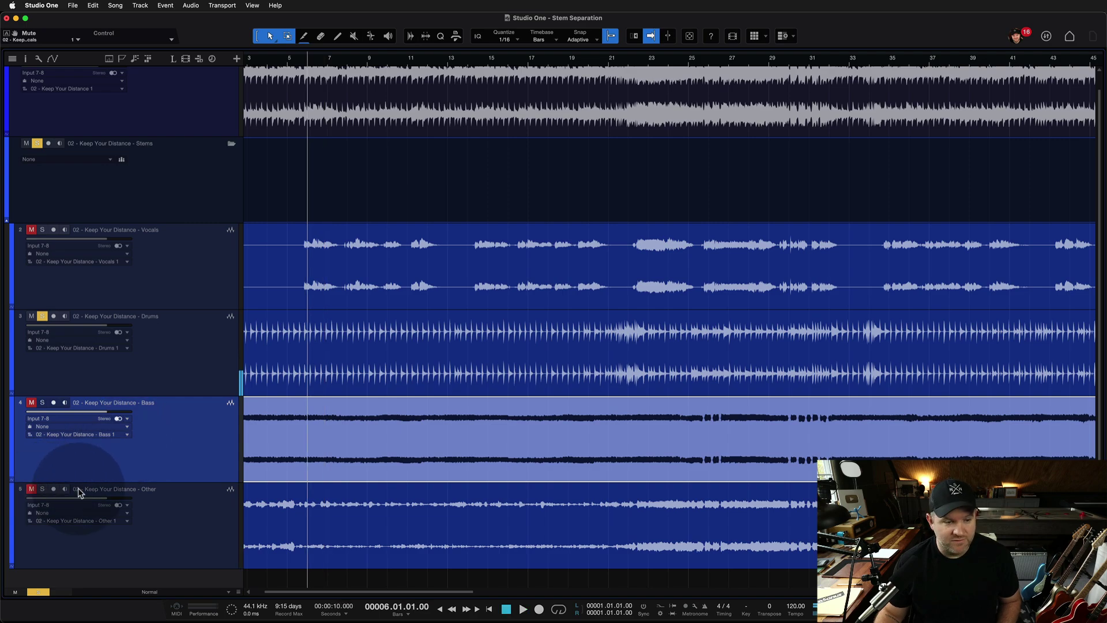
pyautogui.press('space')
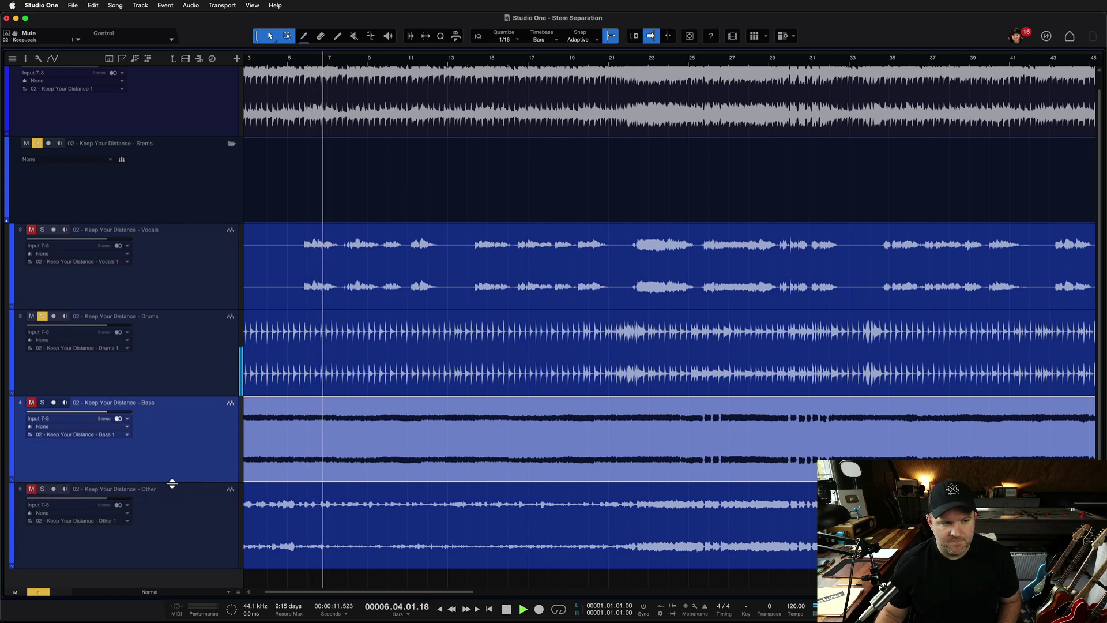
pyautogui.press('space')
# Clear all track mutes and solos, zoom out to the whole song and fit the full-mix event
pyautogui.hotkey('shift', 'm')
pyautogui.hotkey('shift', 's')
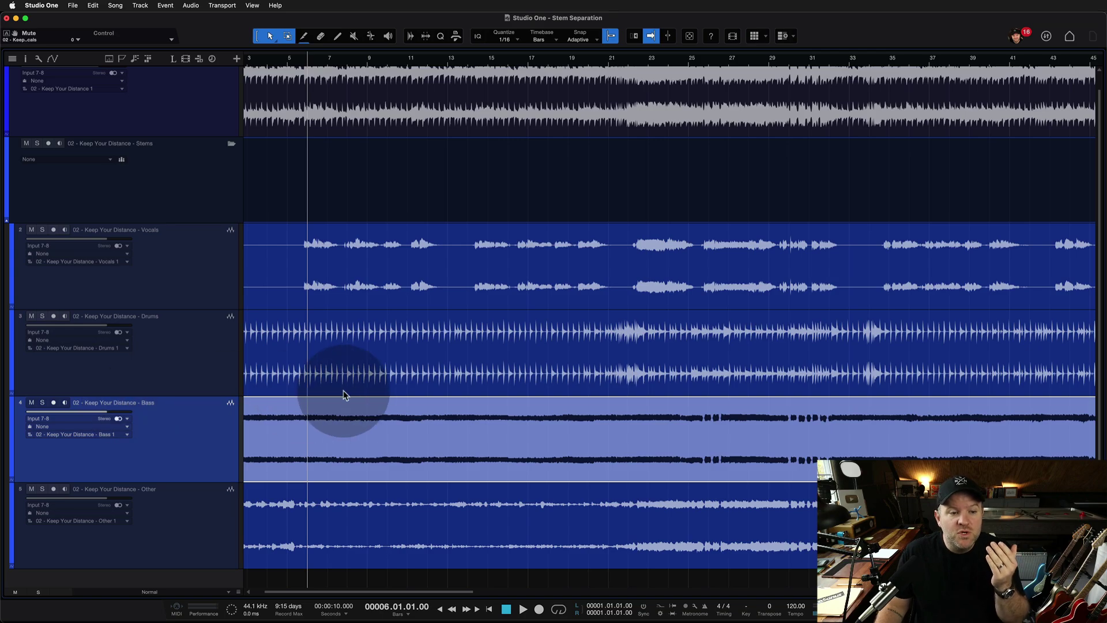
pyautogui.press('w')
pyautogui.press('w')
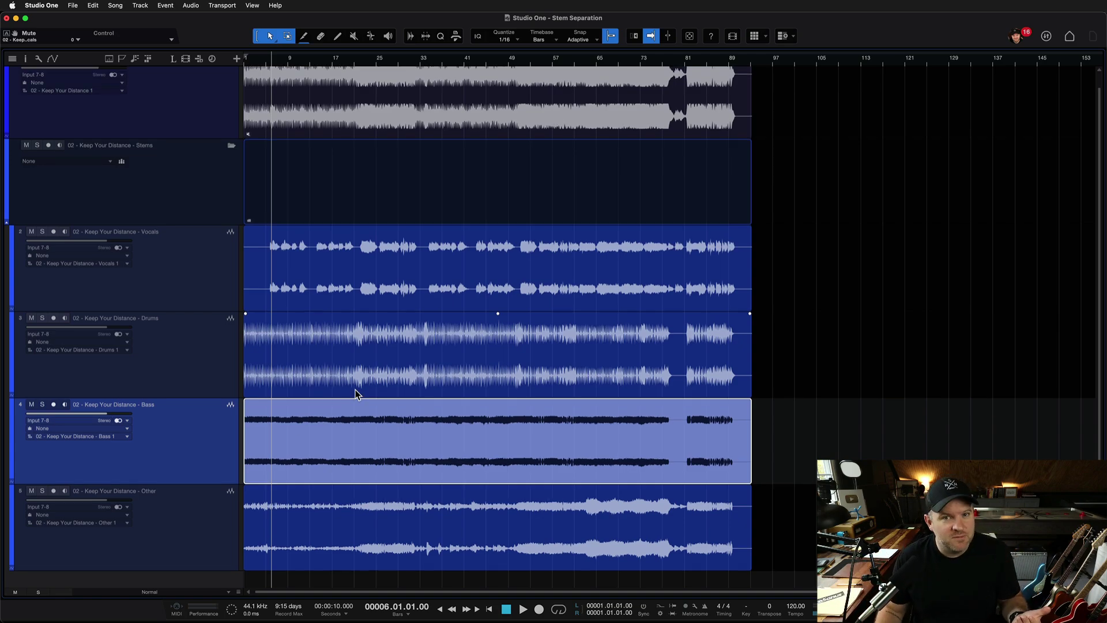
pyautogui.scroll(1, 354, 347)
pyautogui.click(174, 196)
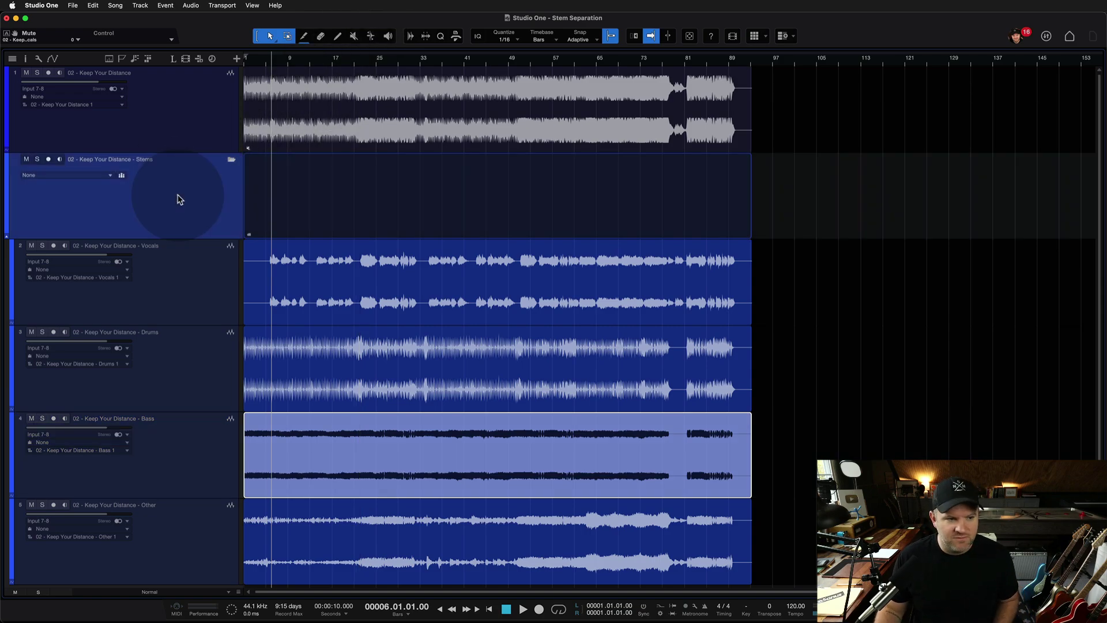
pyautogui.click(189, 96)
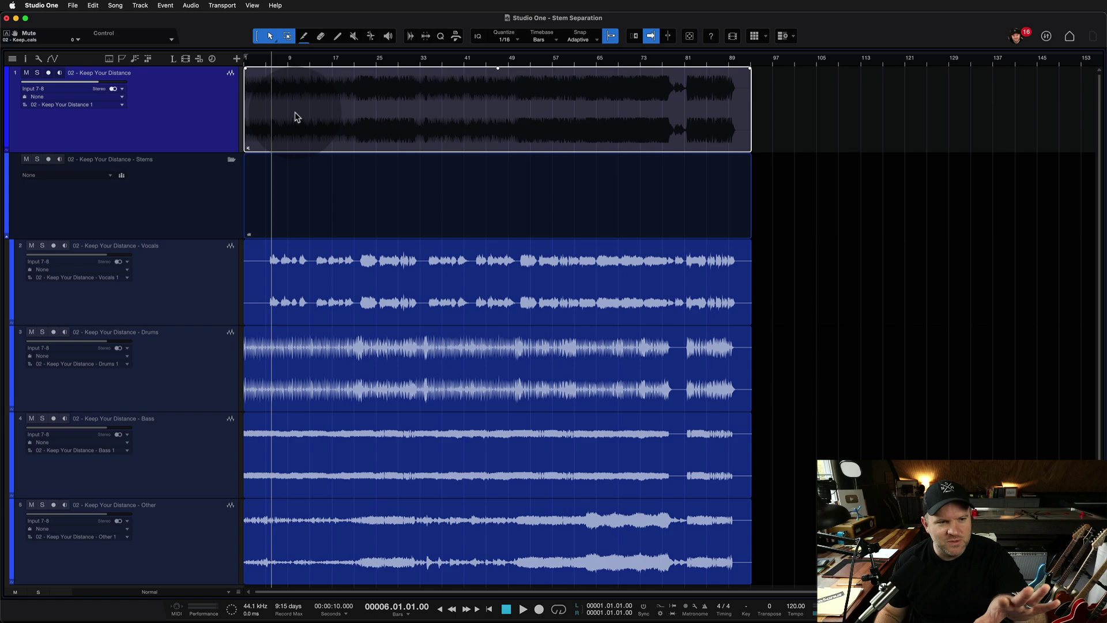
pyautogui.hotkey('shift', 's')
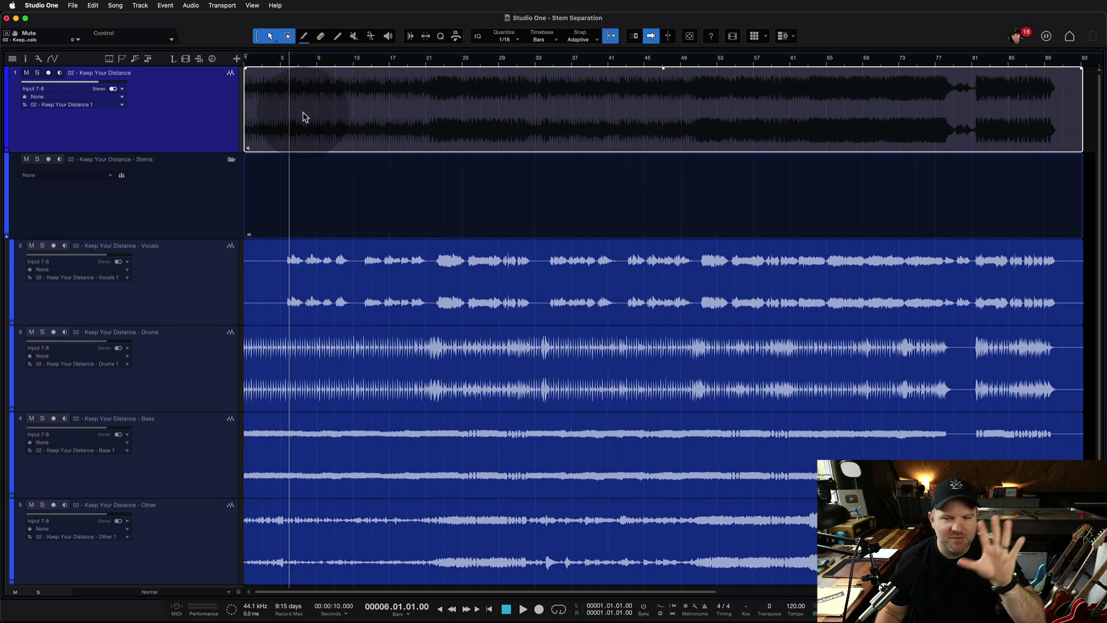
# Check the original song event's action menu and close it without applying anything
pyautogui.click(256, 112)
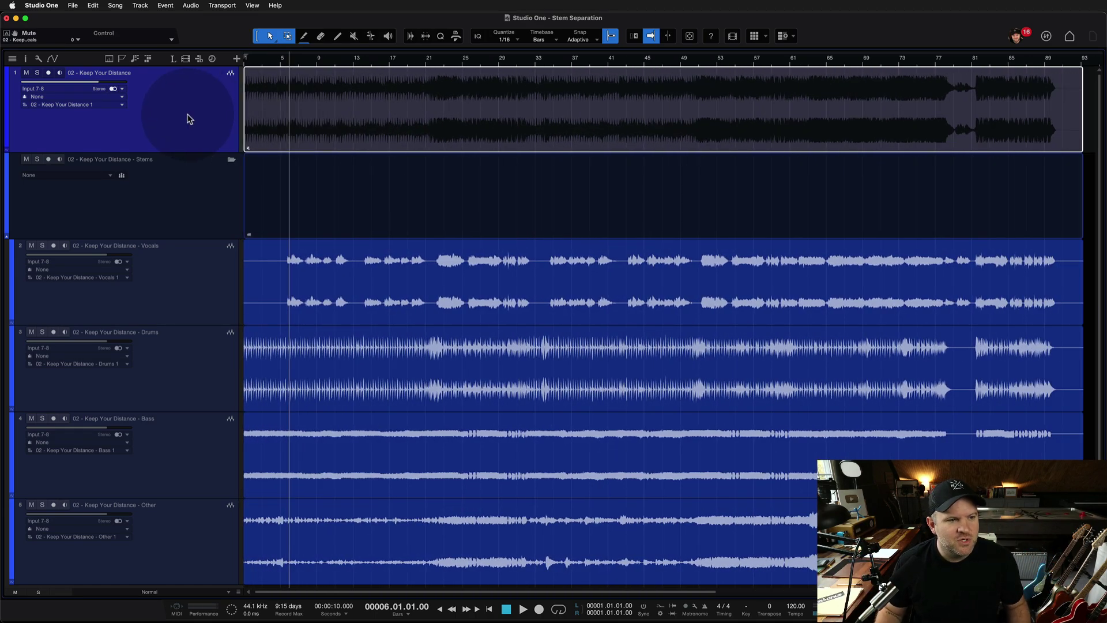
pyautogui.click(197, 199)
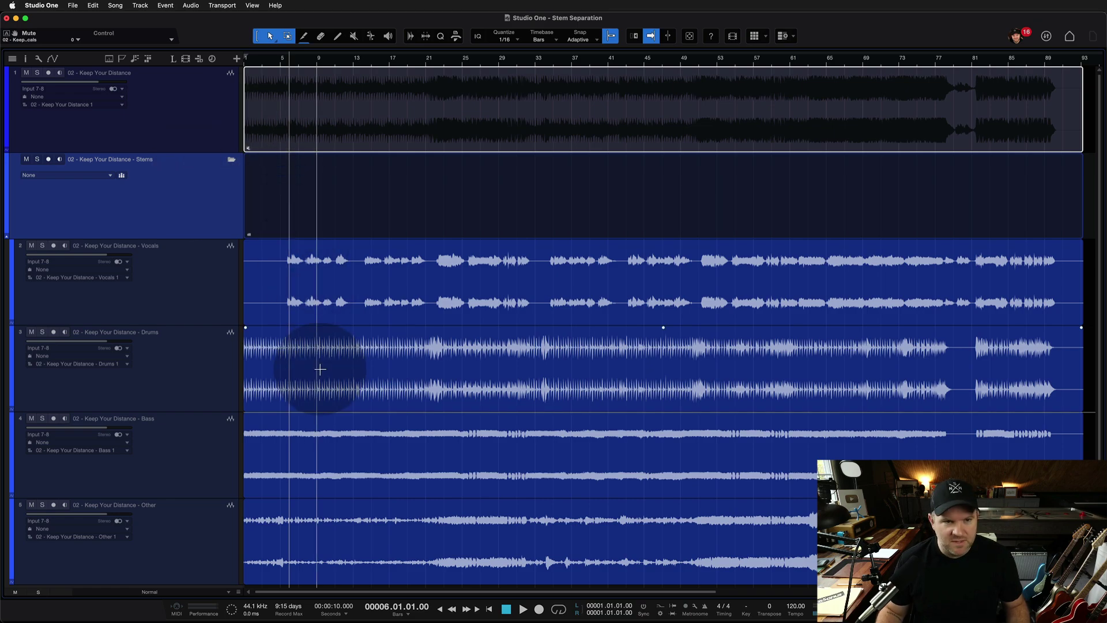
pyautogui.click(377, 139)
pyautogui.rightClick(378, 139)
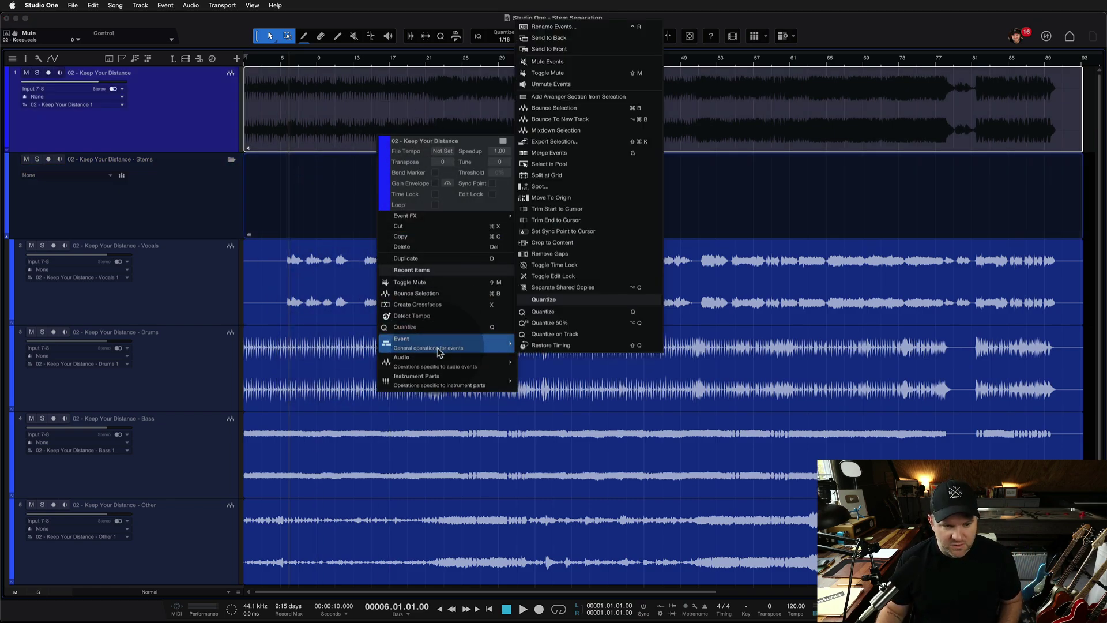
pyautogui.moveTo(444, 362)
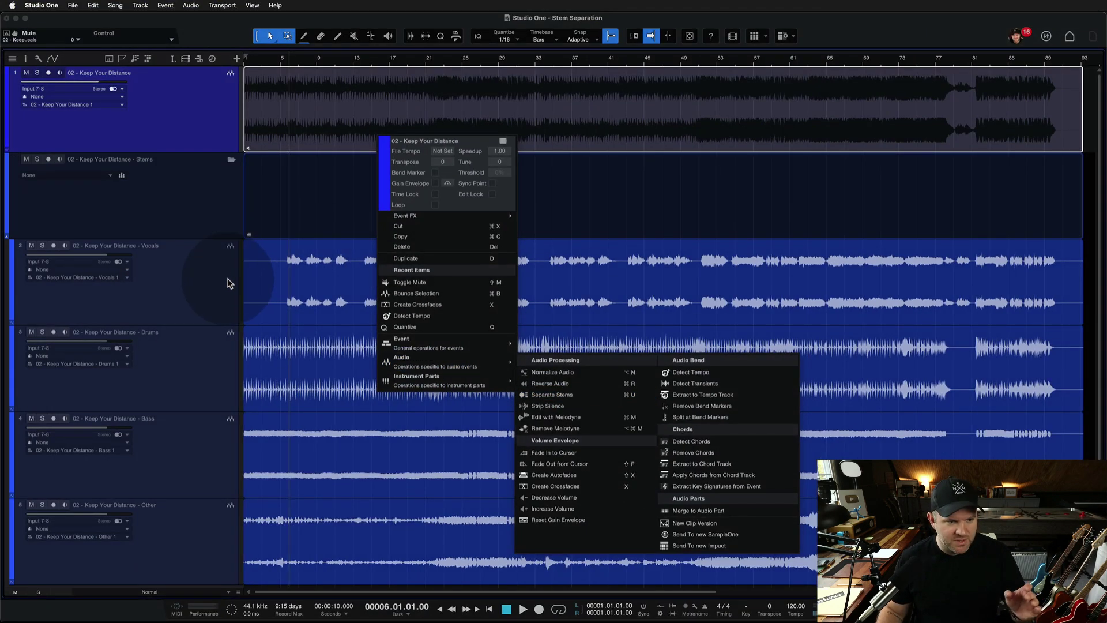
pyautogui.click(359, 169)
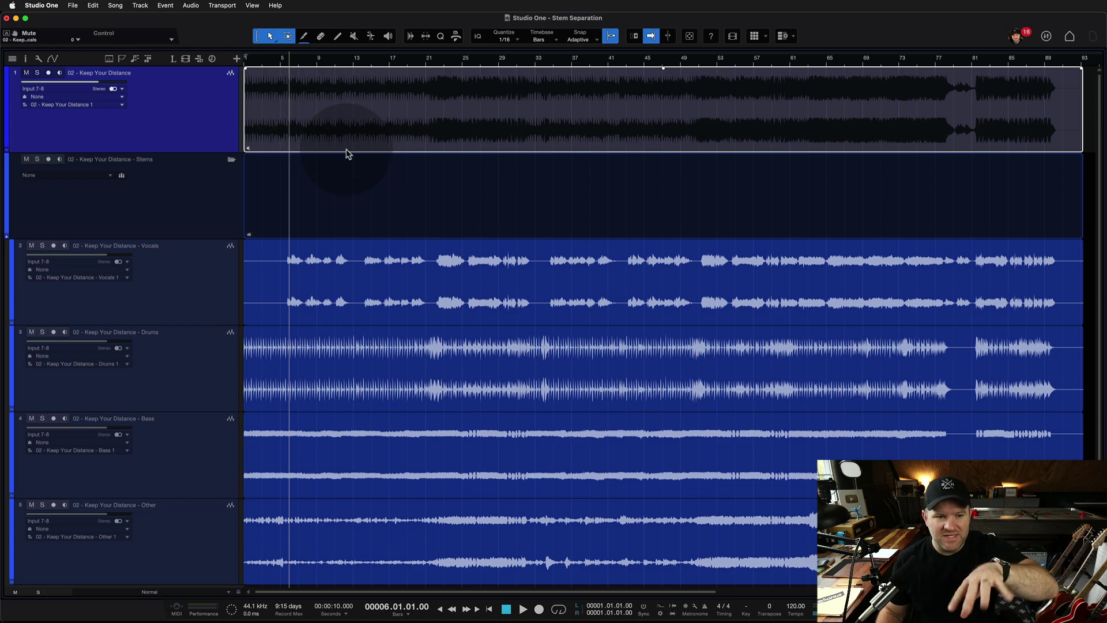
# Collapse and re-expand the Stems folder, then select the Drums and Vocals stem events
pyautogui.scroll(-1, 341, 248)
pyautogui.scroll(1, 210, 168)
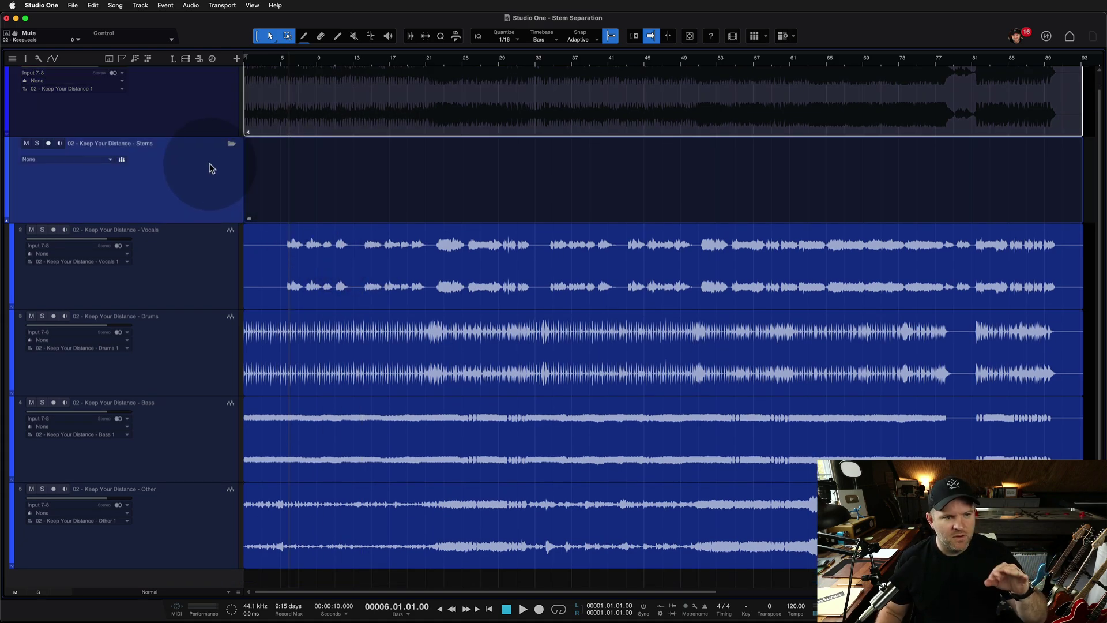
pyautogui.click(231, 161)
pyautogui.click(230, 162)
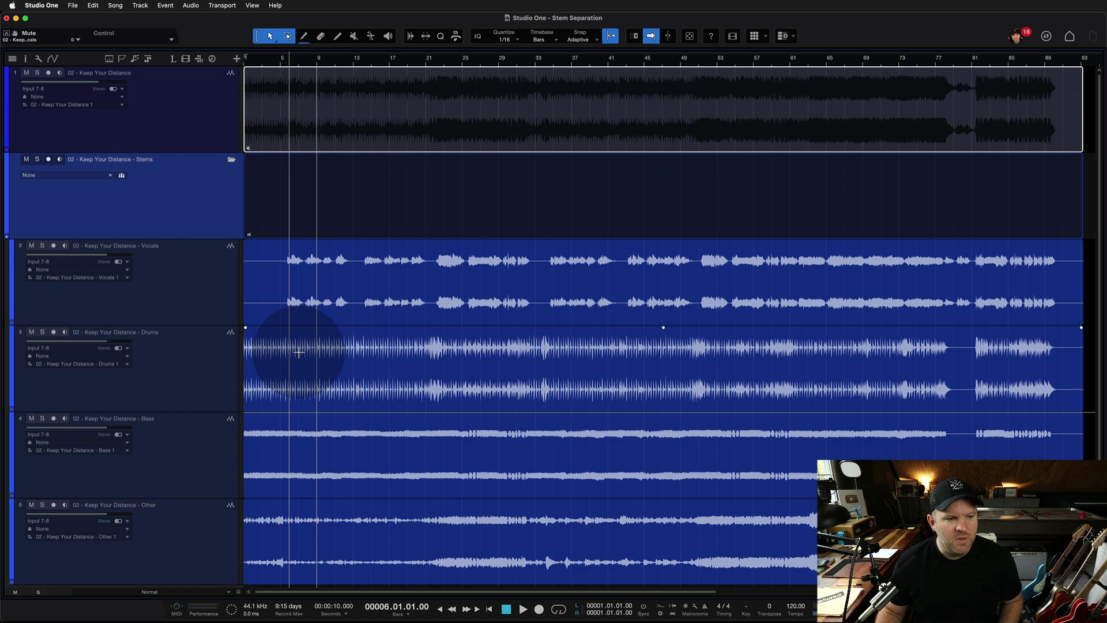
pyautogui.click(209, 338)
pyautogui.click(232, 303)
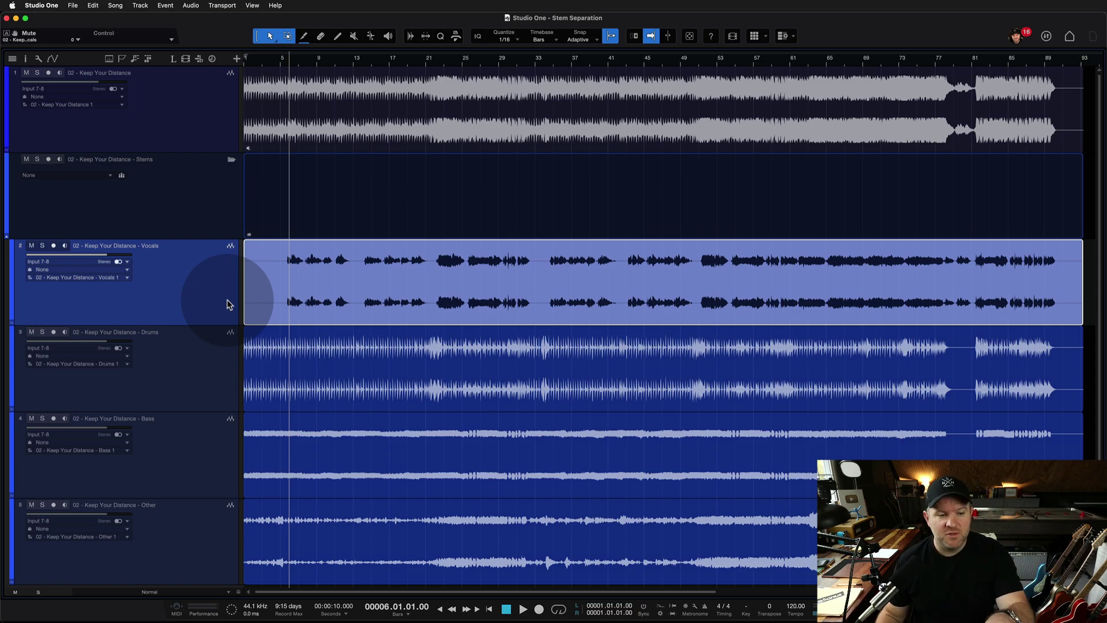
# Zoom in on the opening bars, mute Vocals, Bass and Other, and play the drums alone from the start
pyautogui.press('e')
pyautogui.press('e')
pyautogui.press('e')
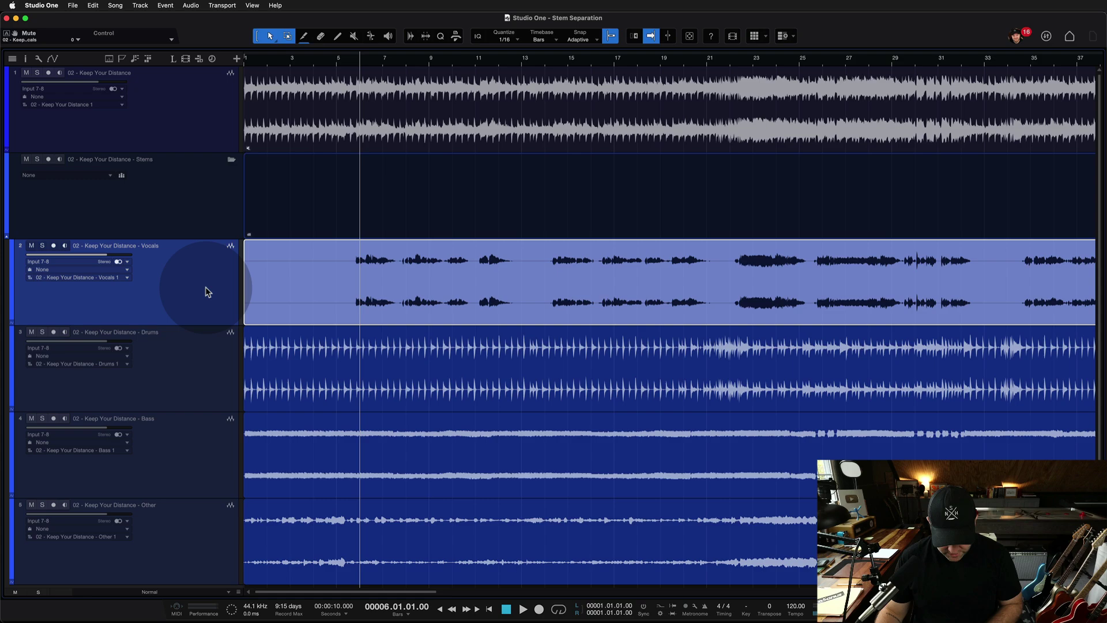
pyautogui.press('m')
pyautogui.click(198, 448)
pyautogui.press('m')
pyautogui.click(205, 531)
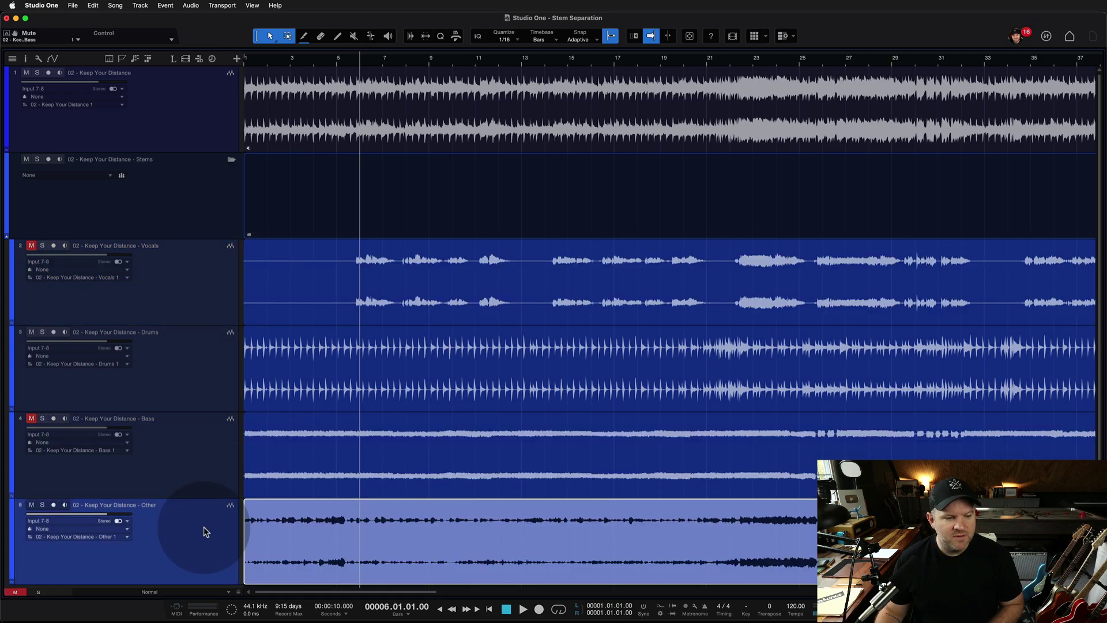
pyautogui.press('m')
pyautogui.press('Return')
pyautogui.press('space')
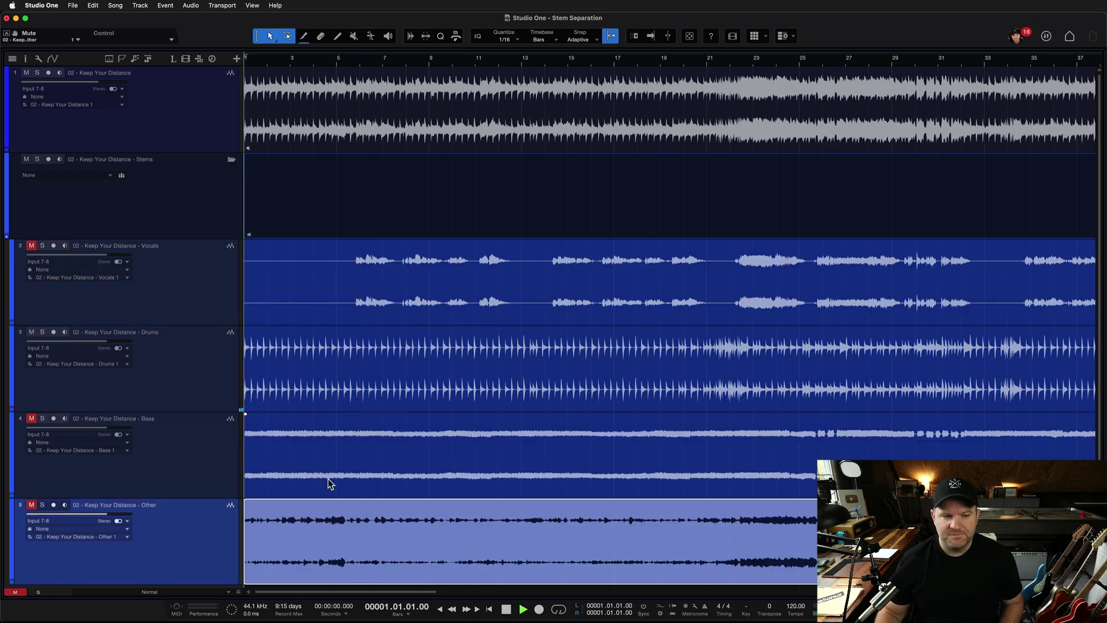
pyautogui.press('space')
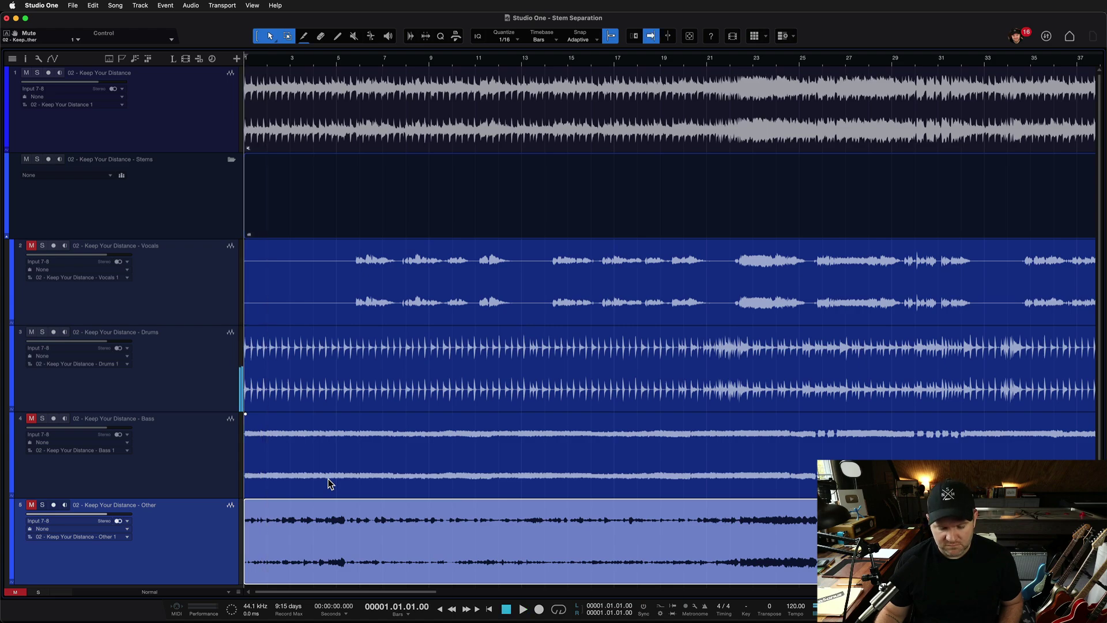
pyautogui.press('f')
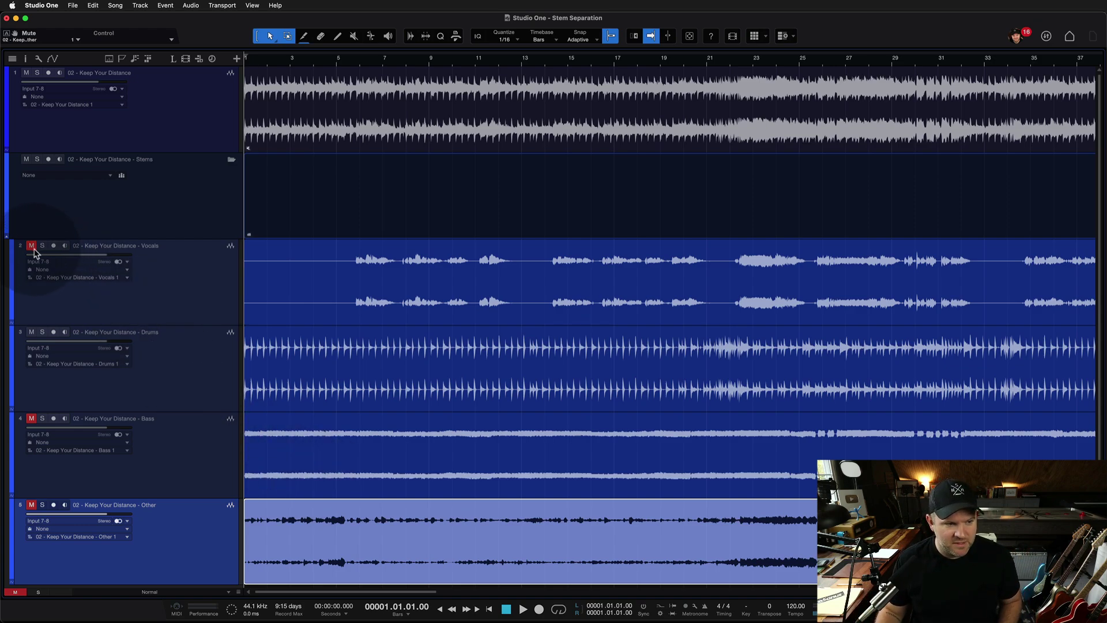
# Unmute the Vocals and Other stems, leaving Bass muted, and select the Bass track
pyautogui.click(31, 245)
pyautogui.click(31, 505)
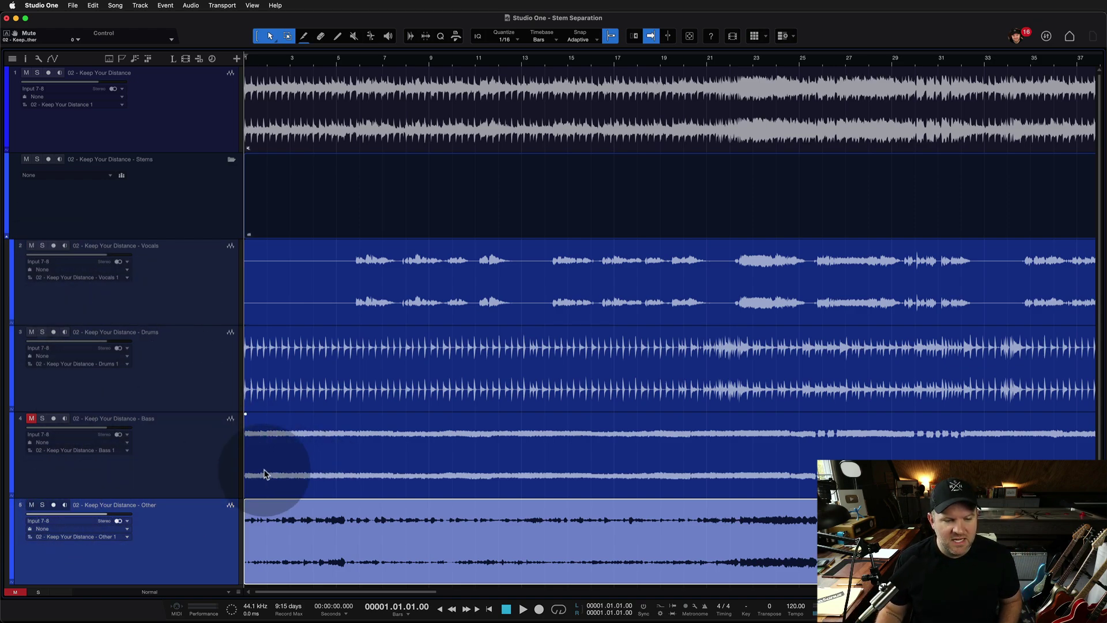
pyautogui.click(201, 451)
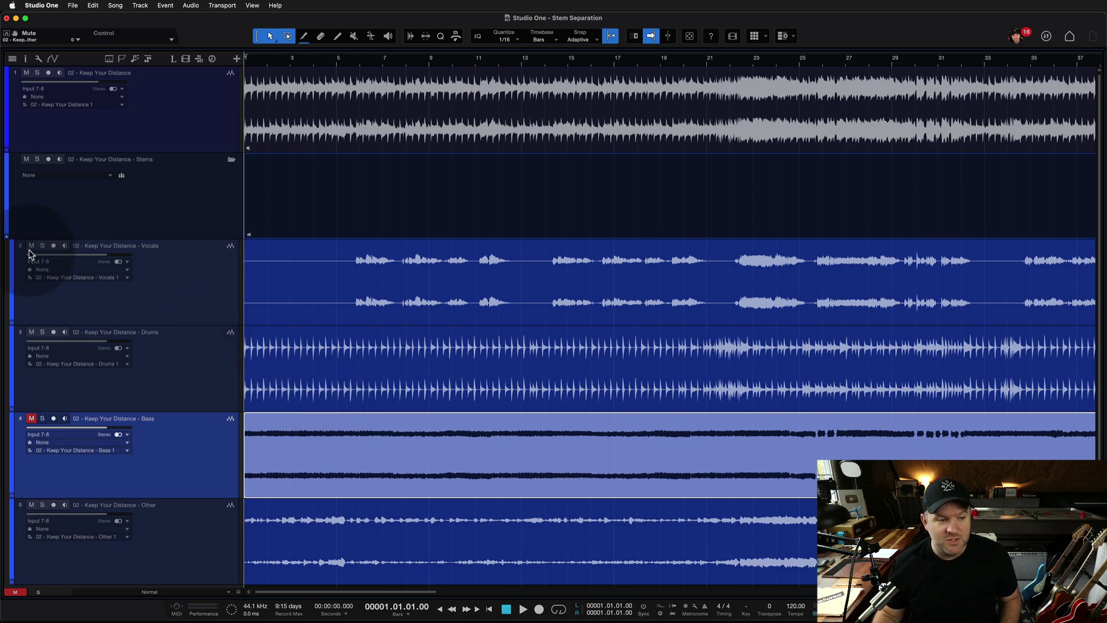
# Mute the Vocals stem and unmute the Bass stem with their M buttons
pyautogui.click(31, 245)
pyautogui.click(31, 419)
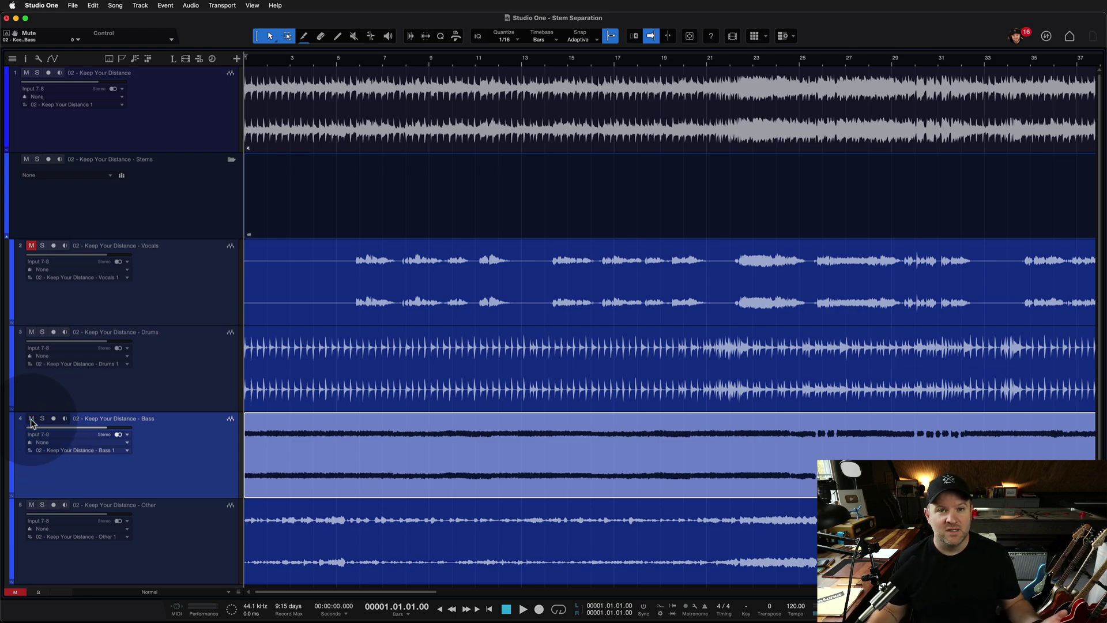